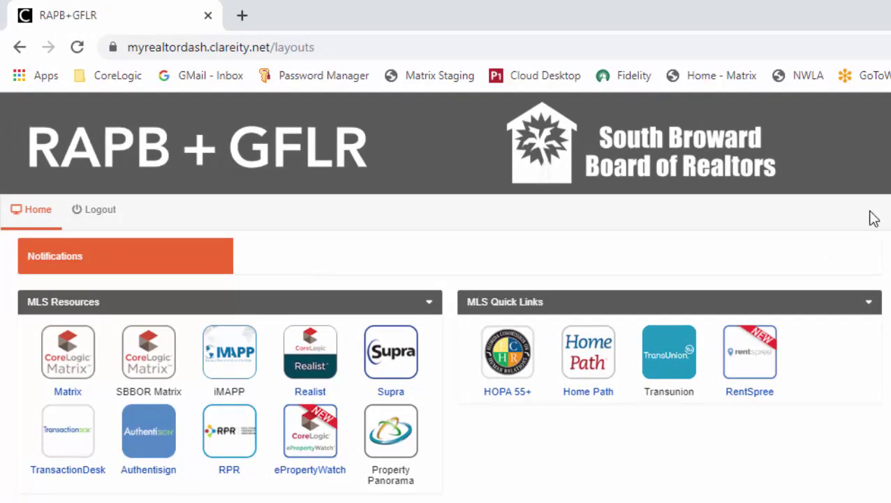
- Sign in to SBBOR Matrix from the MLS dashboard and open the homepage content in its Agent Webpage settings
left_click(147, 357)
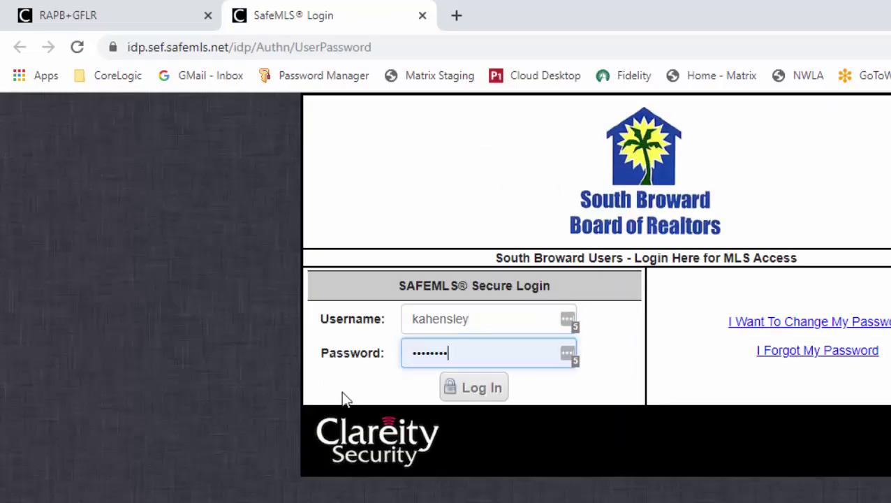
left_click(477, 389)
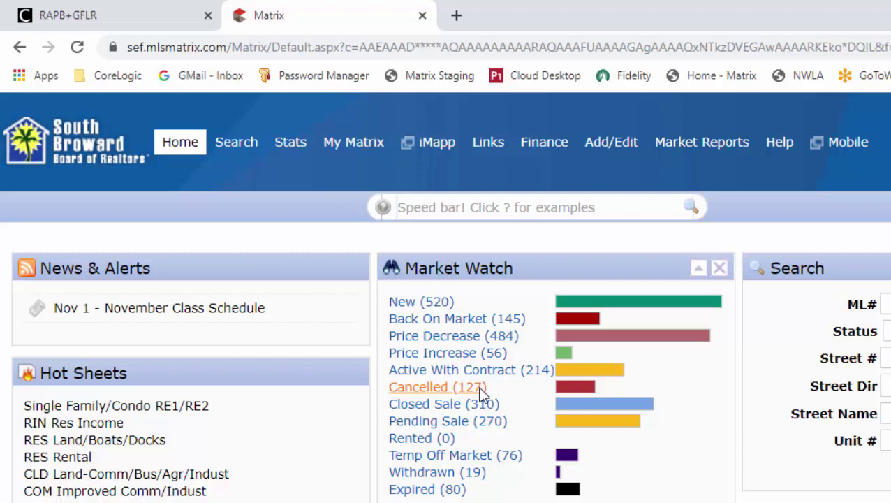
mouse_move(348, 151)
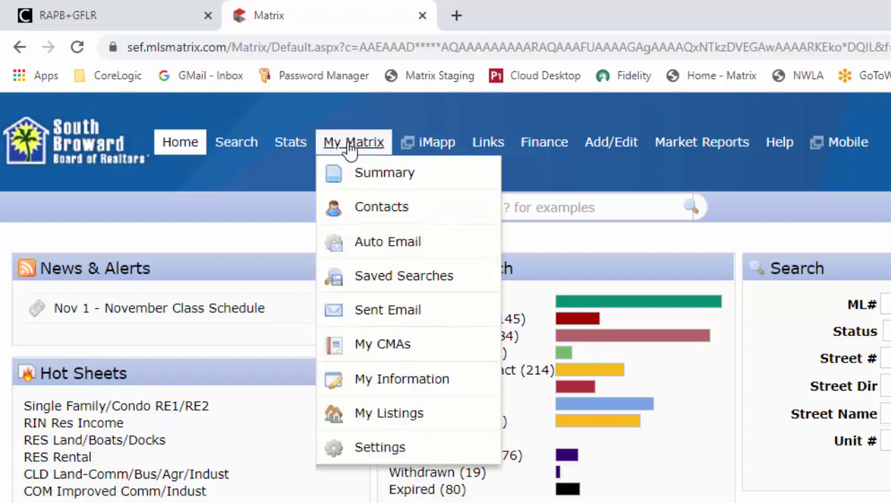
left_click(386, 383)
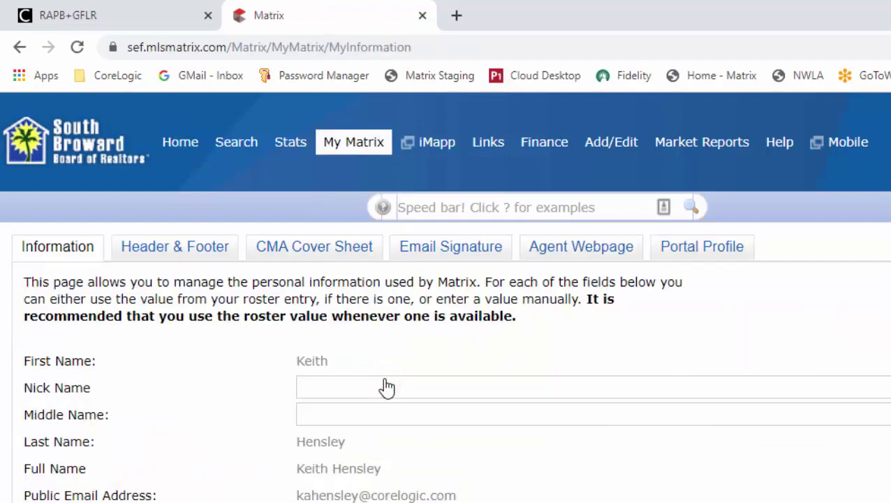
left_click(558, 256)
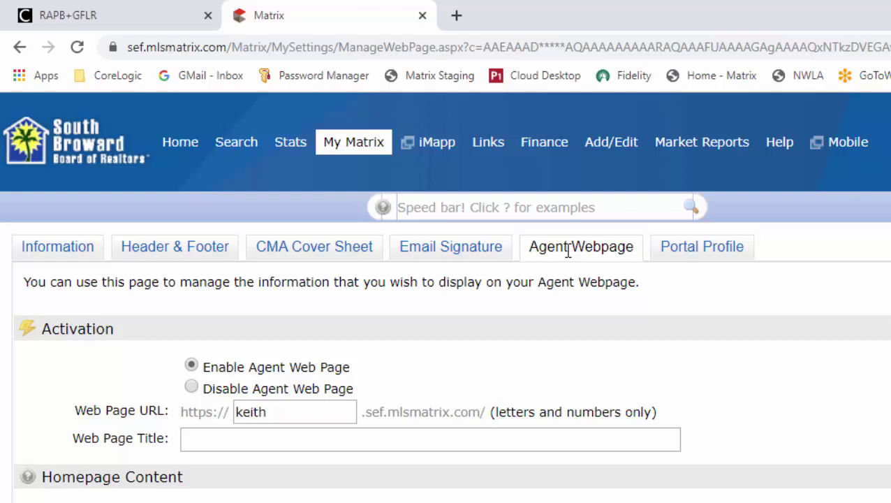
scroll(559, 282, "down", 5)
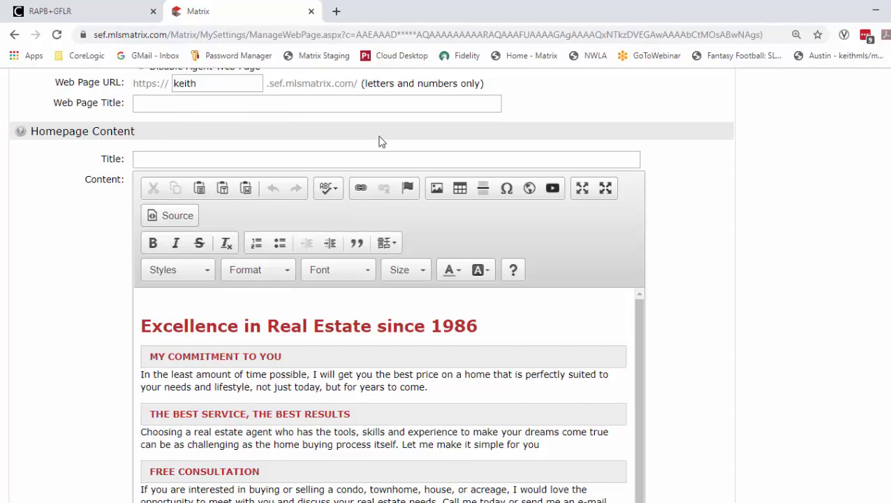
- Launch the RAPB + GFLR Matrix from the MLS dashboard and open its Agent Webpage settings
left_click(125, 16)
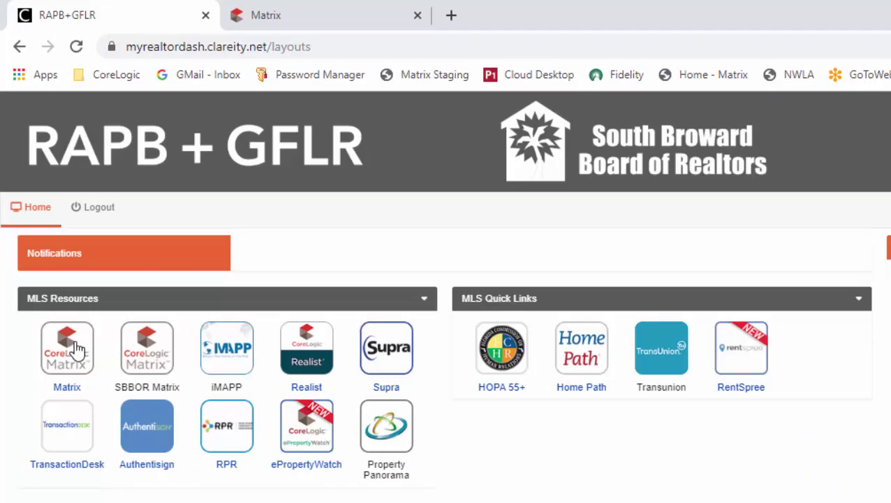
left_click(77, 349)
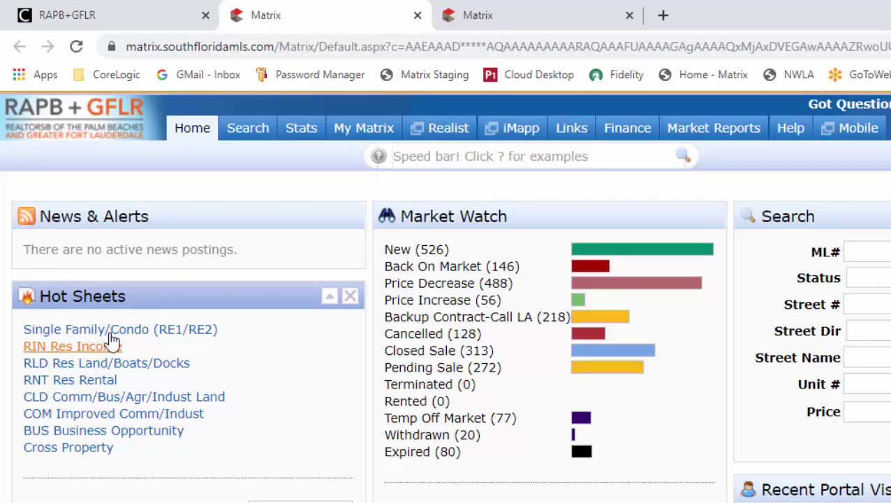
mouse_move(373, 136)
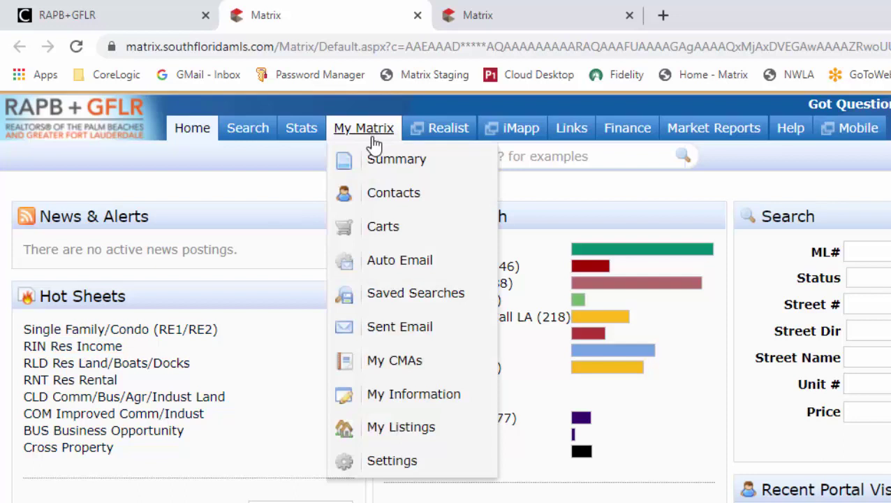
left_click(403, 394)
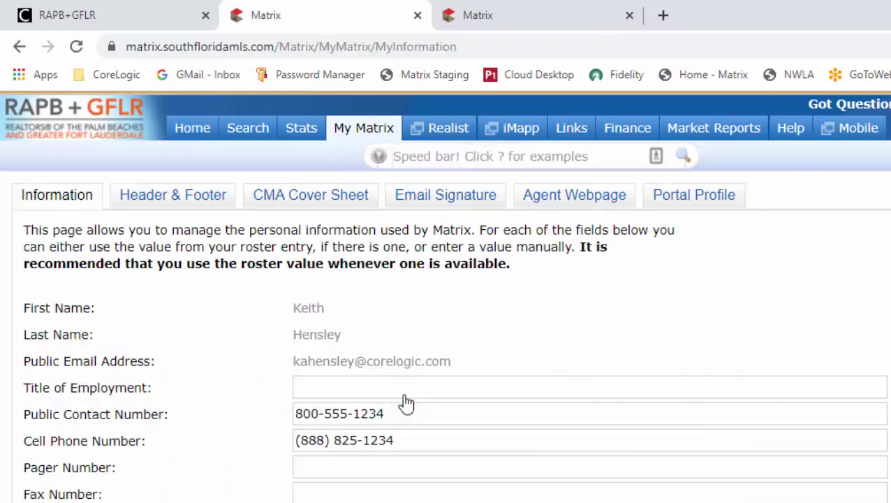
left_click(576, 199)
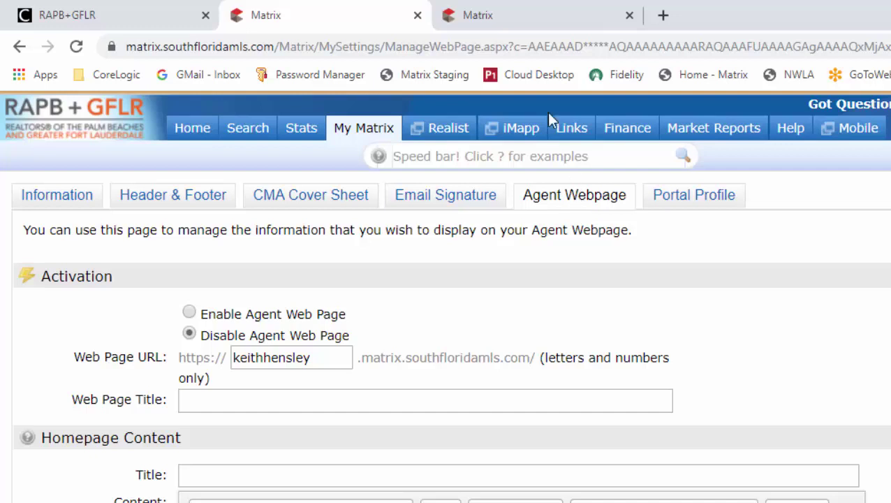
- Copy the entire homepage content text from the South Broward Matrix Agent Webpage, starting at the heading "Excellence in Real Estate since 1986"
left_click(522, 18)
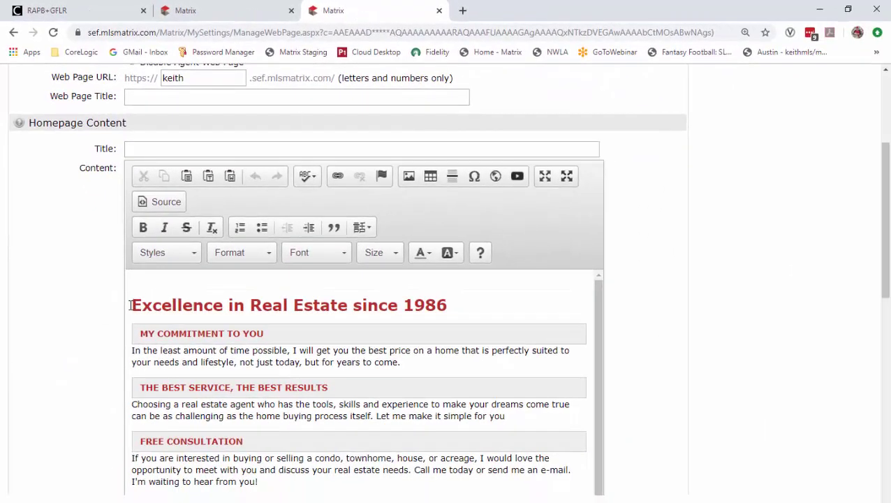
left_click_drag(129, 305, 281, 479)
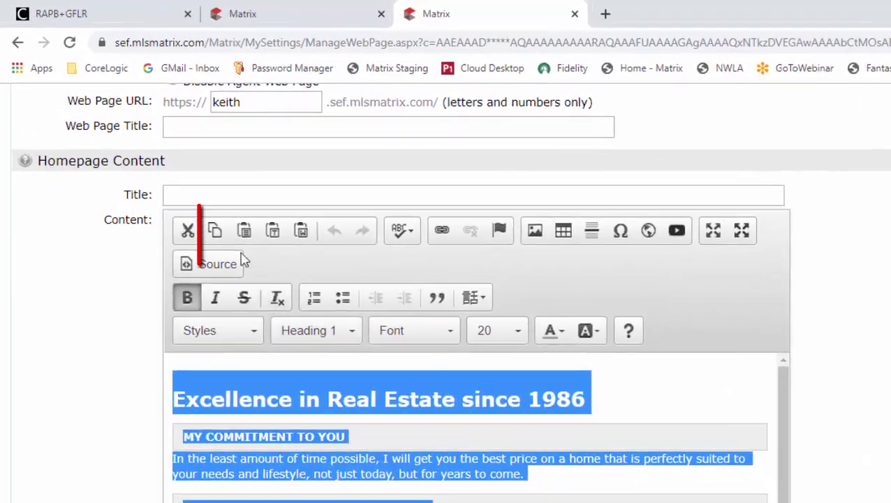
left_click(215, 231)
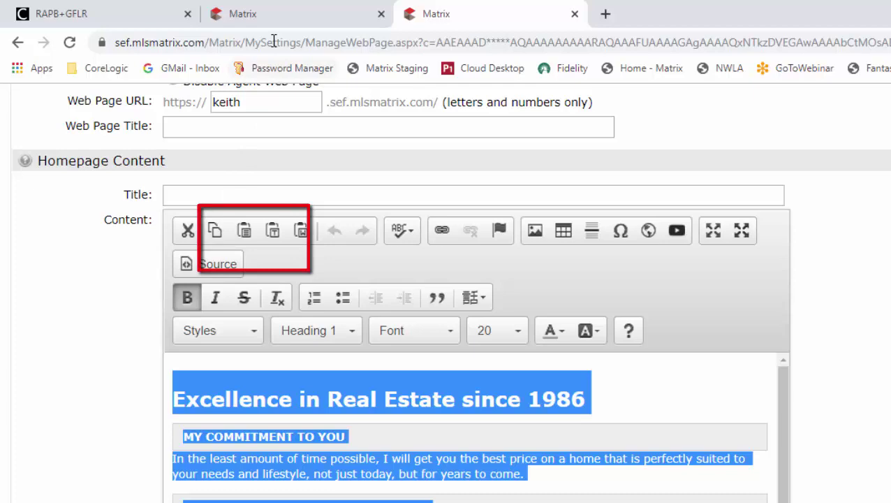
- Paste the copied text into the empty homepage content editor of the RAPB + GFLR Agent Webpage
left_click(276, 17)
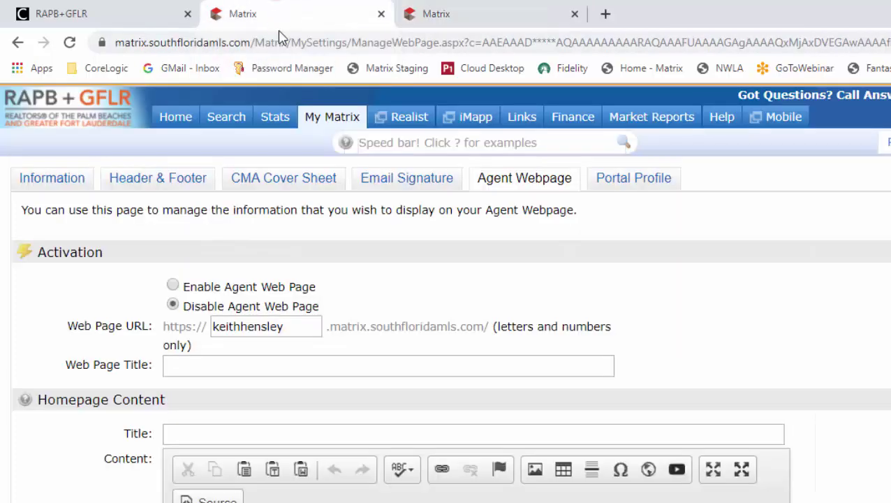
scroll(716, 415, "down", 4)
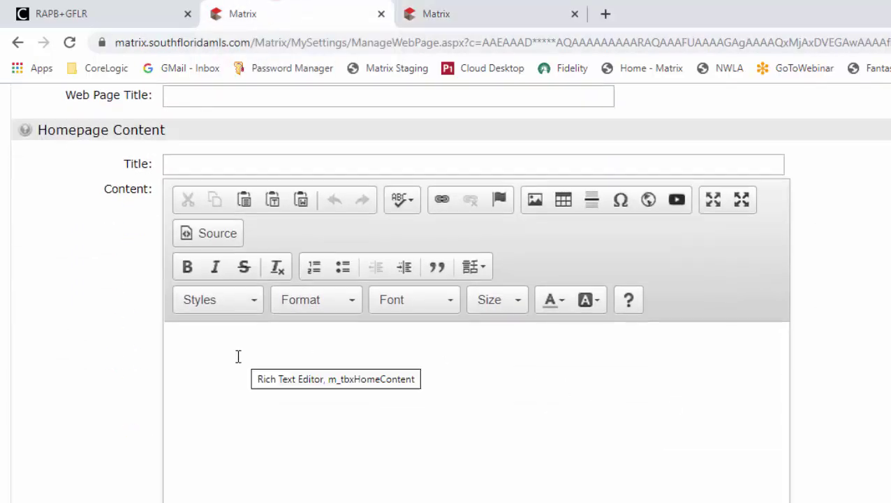
left_click(186, 337)
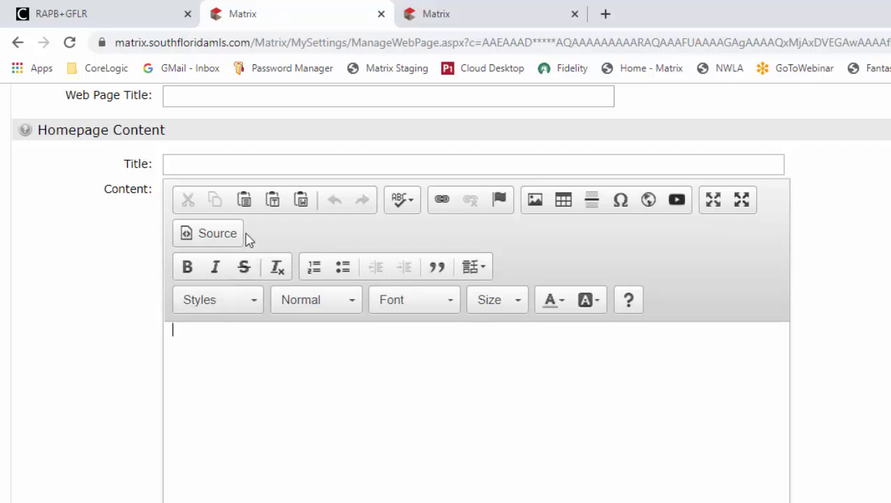
left_click(246, 203)
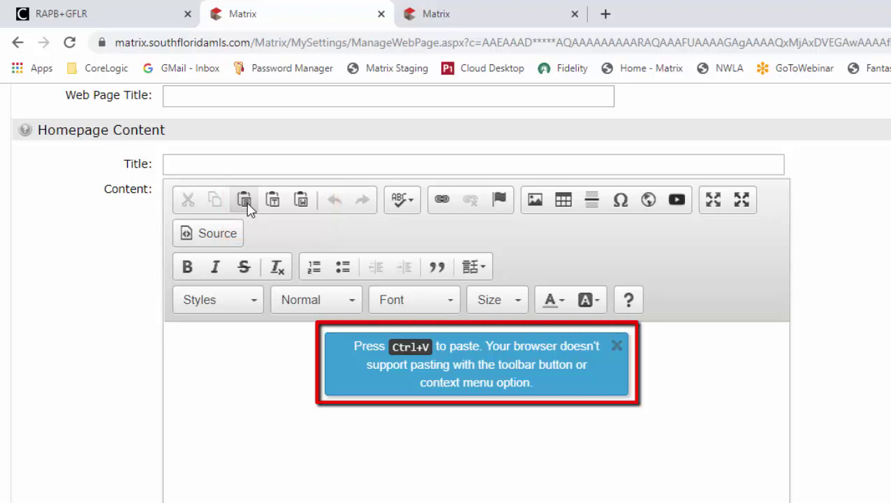
key("ctrl+v")
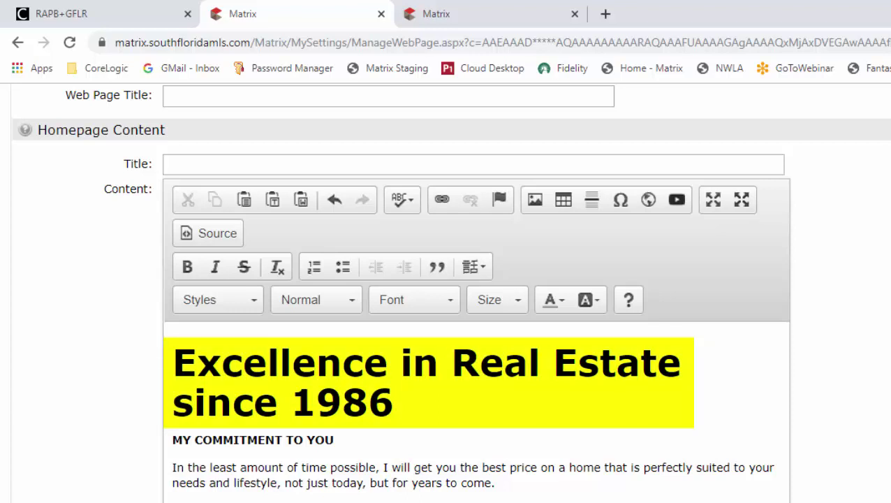
- Compare the formatting of the original South Broward homepage heading with the pasted version in RAPB + GFLR Matrix
left_click(501, 22)
left_click(714, 397)
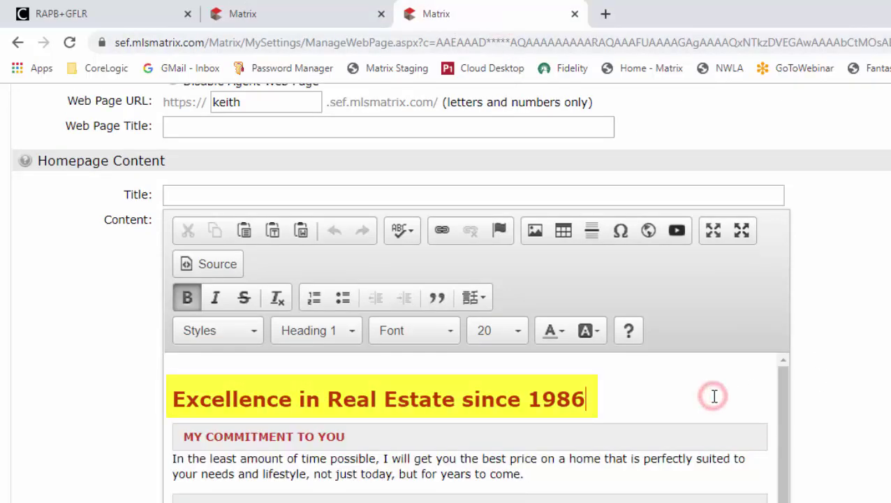
left_click(348, 22)
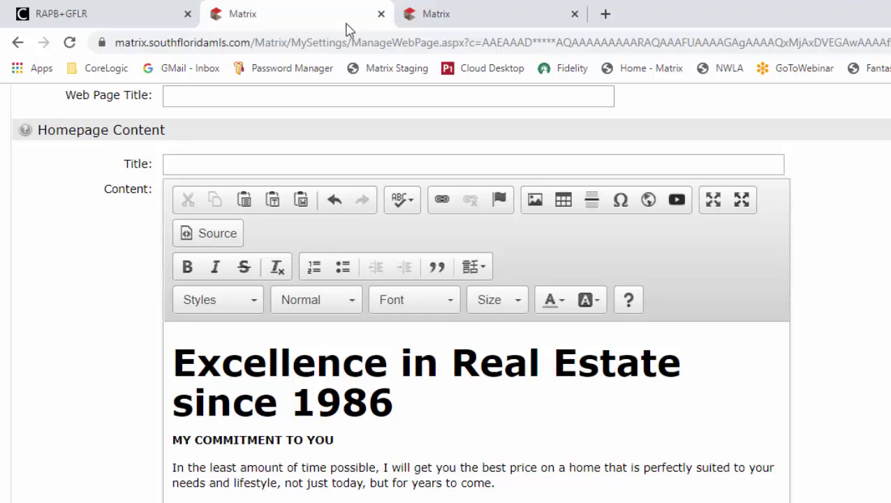
- Uncover the Additional Sections area below the homepage content editor and review its available and selected sections
scroll(373, 145, "down", 5)
scroll(374, 84, "down", 3)
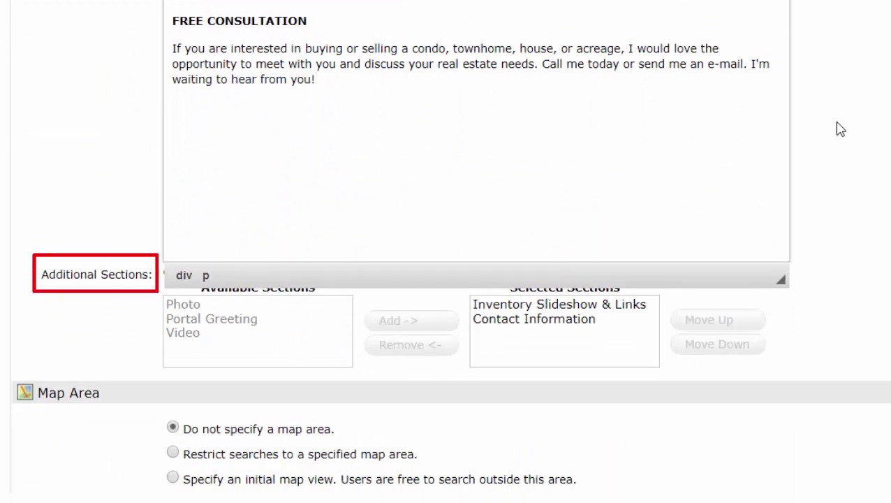
left_click(781, 279)
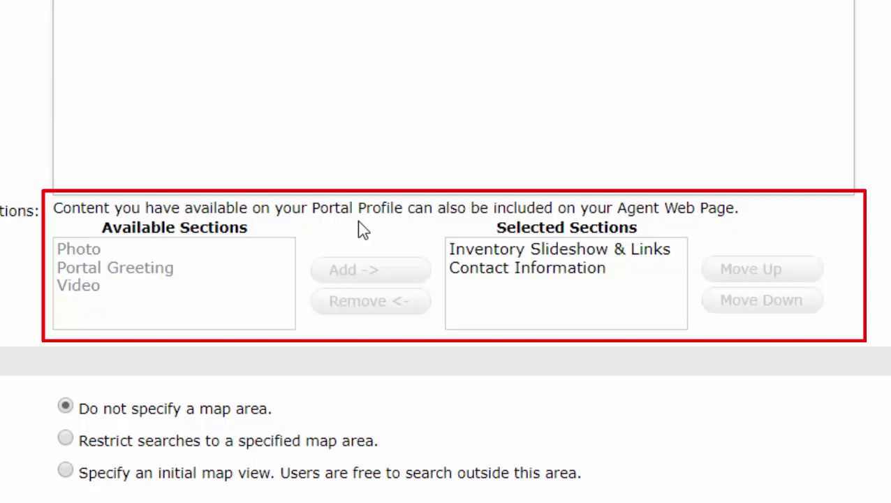
left_click(168, 279)
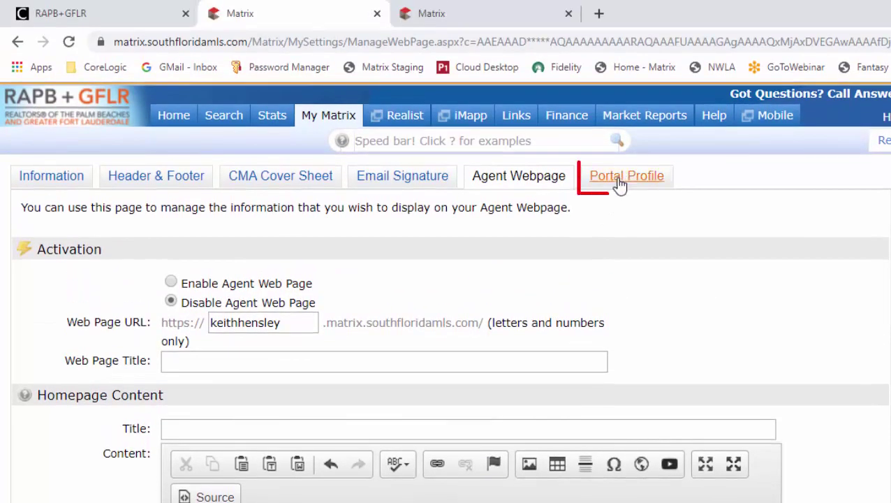
- Open the Portal Profile and inspect its Portal Greeting, Inventory Slideshow & Links and Contact Information sections, including how a section is switched on or off
left_click(617, 183)
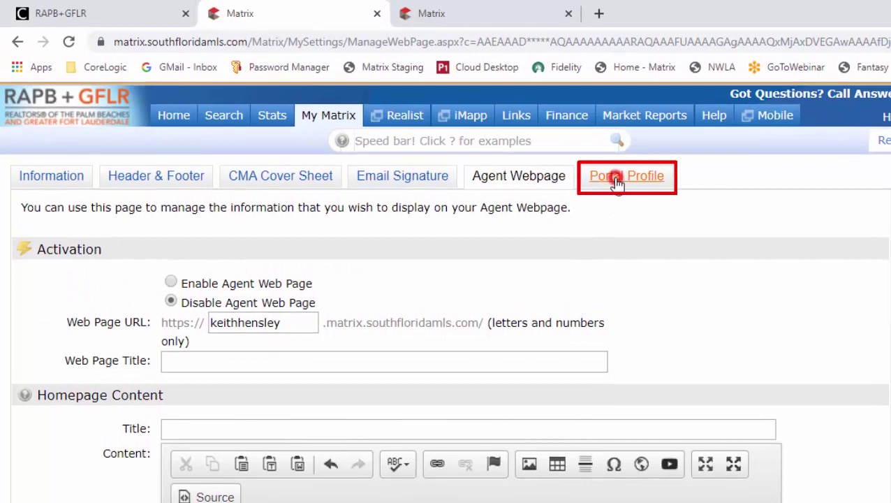
left_click(650, 134)
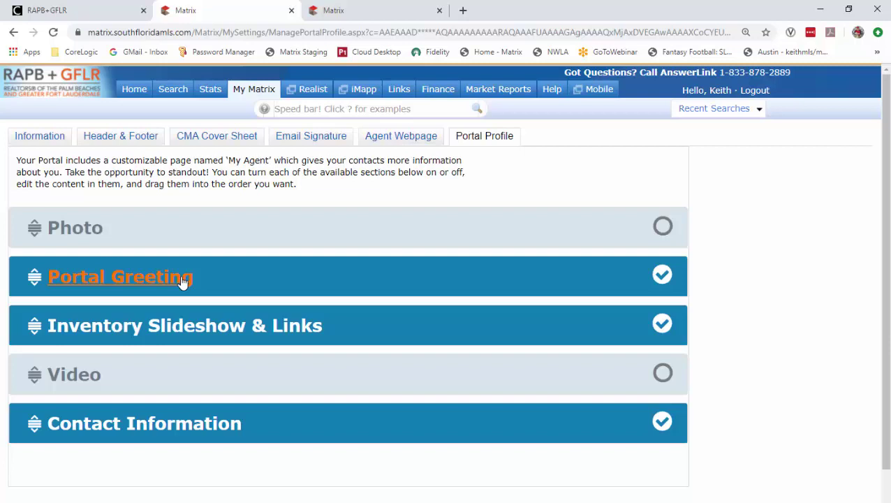
left_click(182, 279)
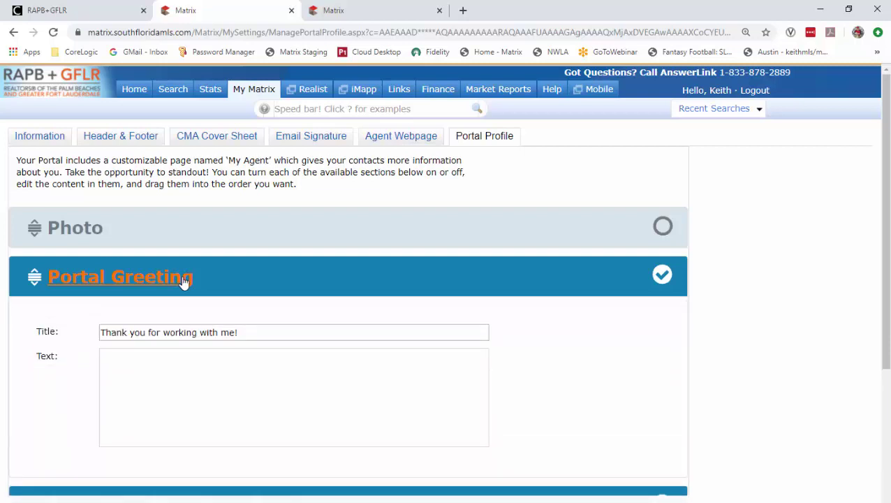
left_click(183, 279)
left_click(179, 327)
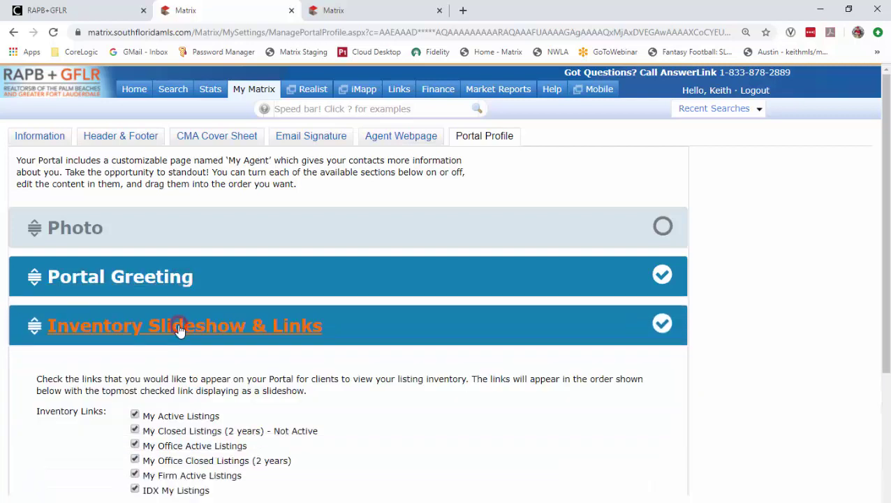
left_click(179, 327)
left_click(179, 424)
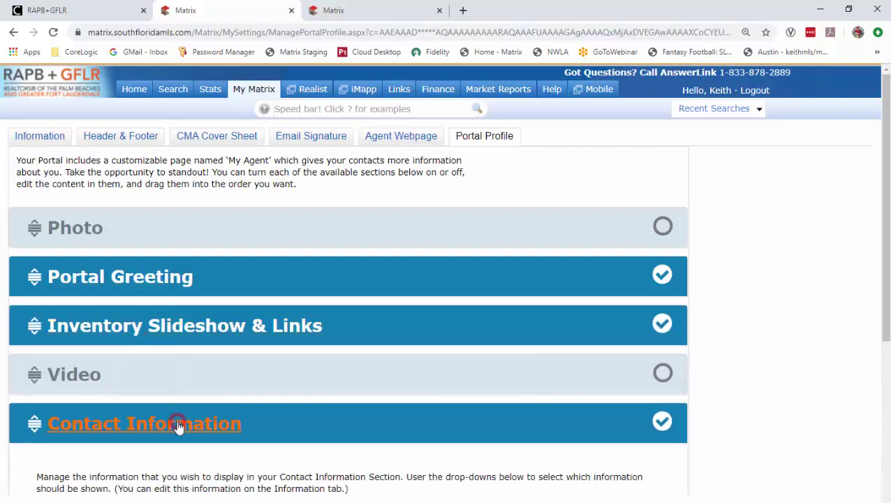
left_click(179, 426)
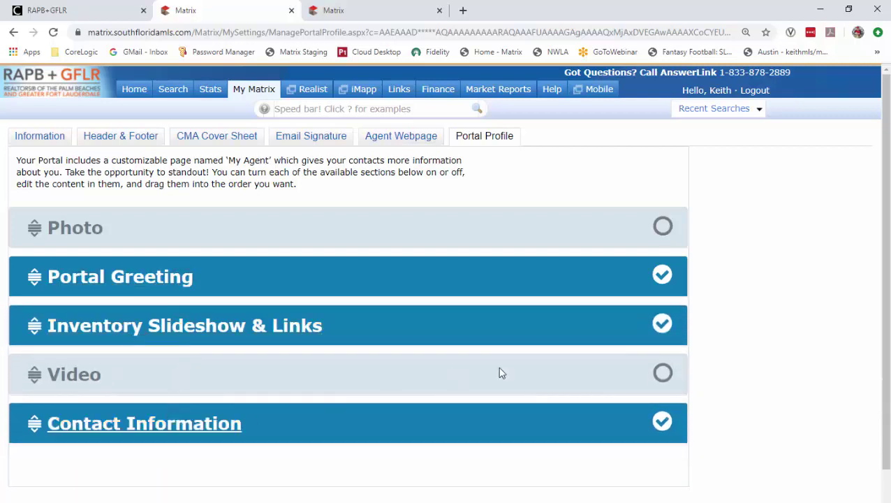
left_click(663, 324)
left_click(667, 324)
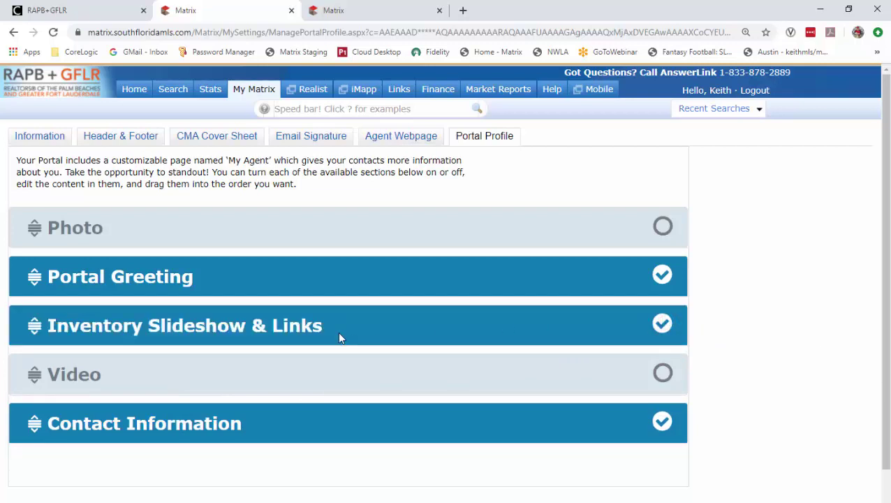
- Return to the Agent Webpage settings and include the sign-up form under Other Options
left_click(396, 139)
left_click(513, 105)
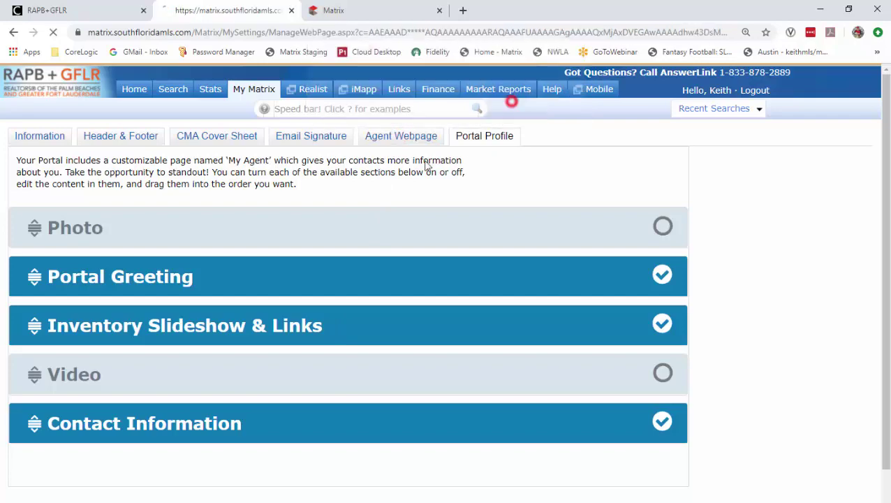
scroll(354, 195, "down", 10)
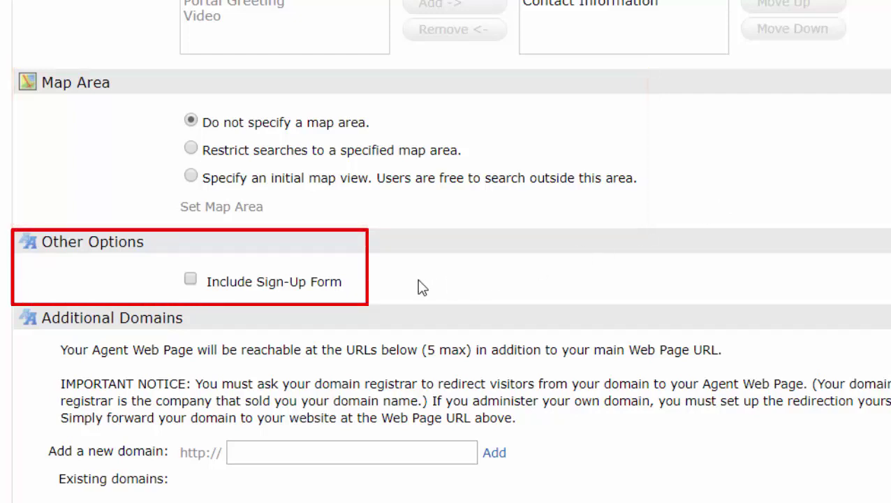
left_click(192, 281)
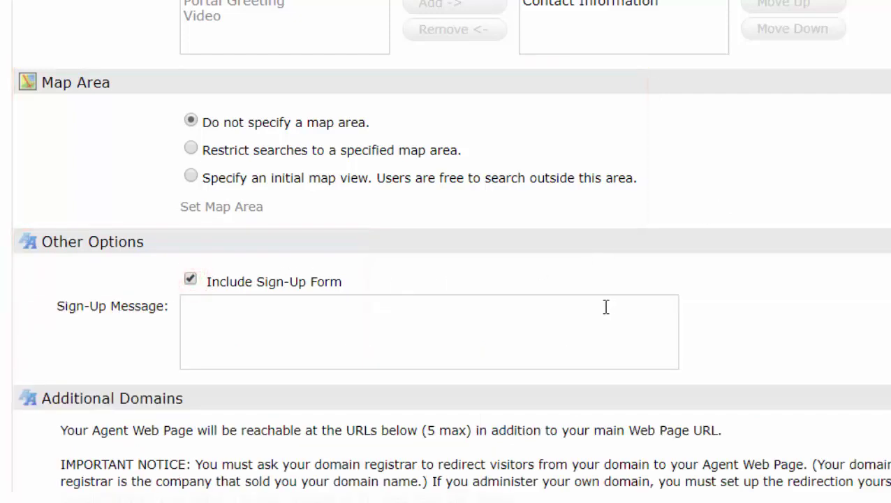
- Review the sign-up message and additional domain options, leaving them blank, and save the Agent Webpage settings
scroll(611, 306, "down", 3)
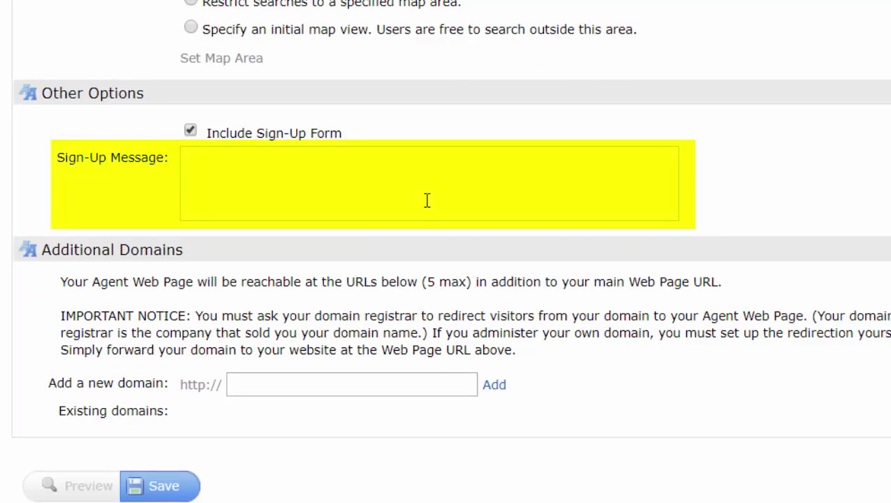
scroll(673, 313, "down", 1)
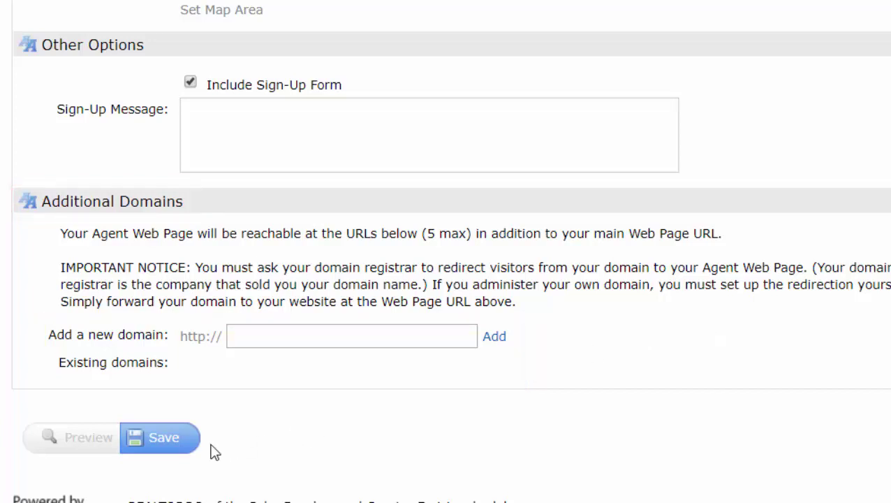
left_click(163, 443)
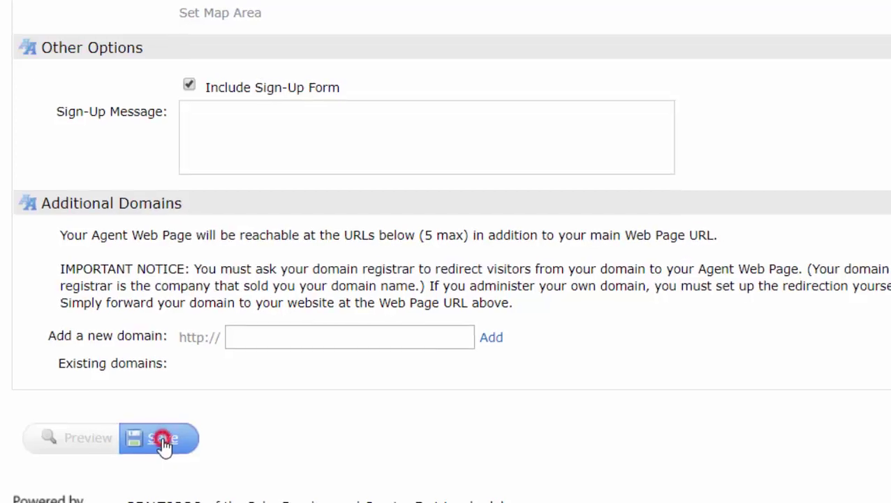